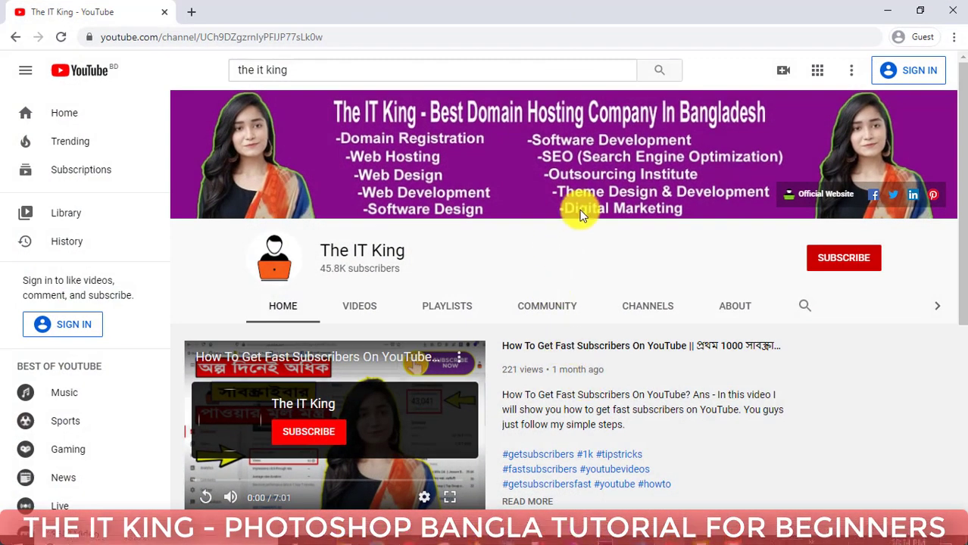
- Minimize the Chrome window showing The IT King YouTube channel
{"action": "left_click", "coordinate": [890, 12]}
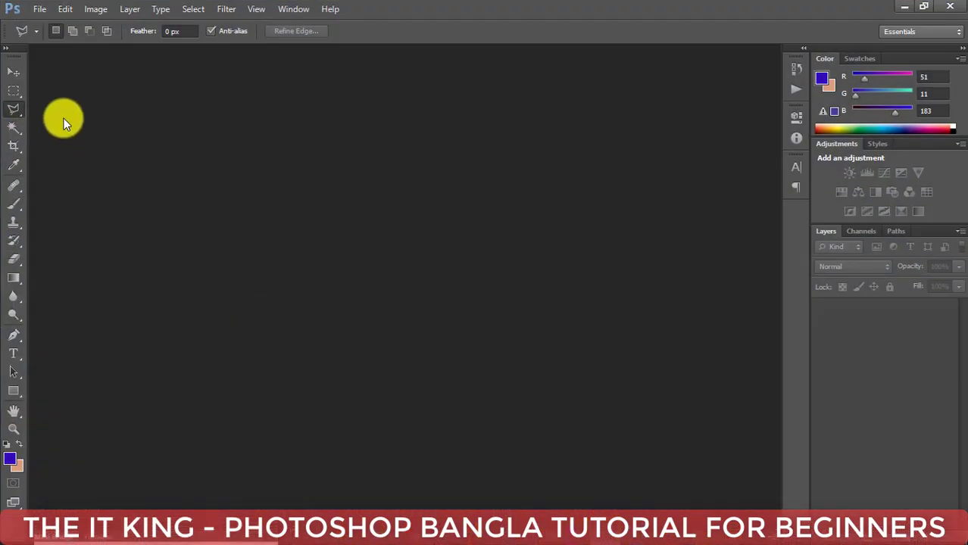
- Open rustem-baltiyev-he-pGgjBo8M-unsplash.jpg, the photo of the woman in the yellow beanie
{"action": "right_click", "coordinate": [14, 115]}
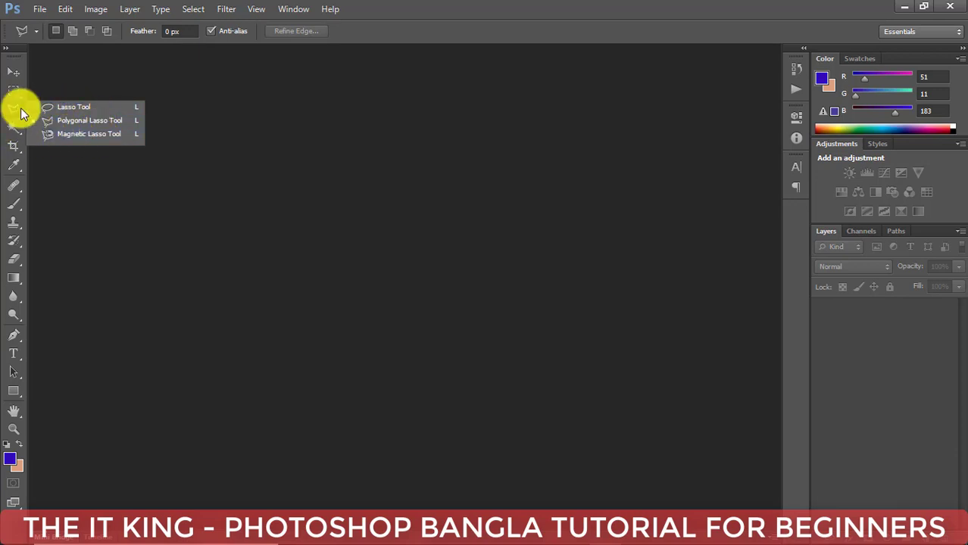
{"action": "left_click", "coordinate": [40, 8]}
{"action": "left_click", "coordinate": [66, 34]}
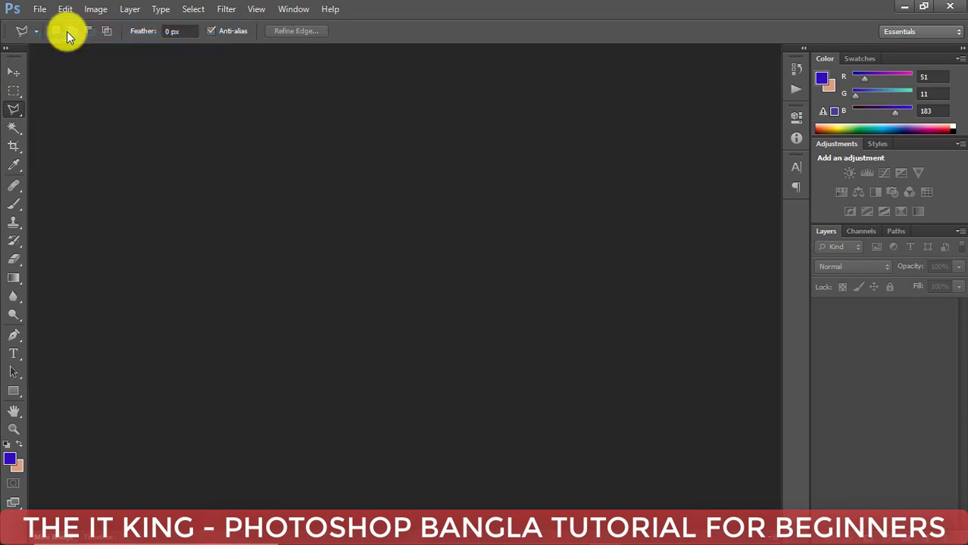
{"action": "scroll", "coordinate": [560, 305], "scroll_direction": "down", "scroll_amount": 3}
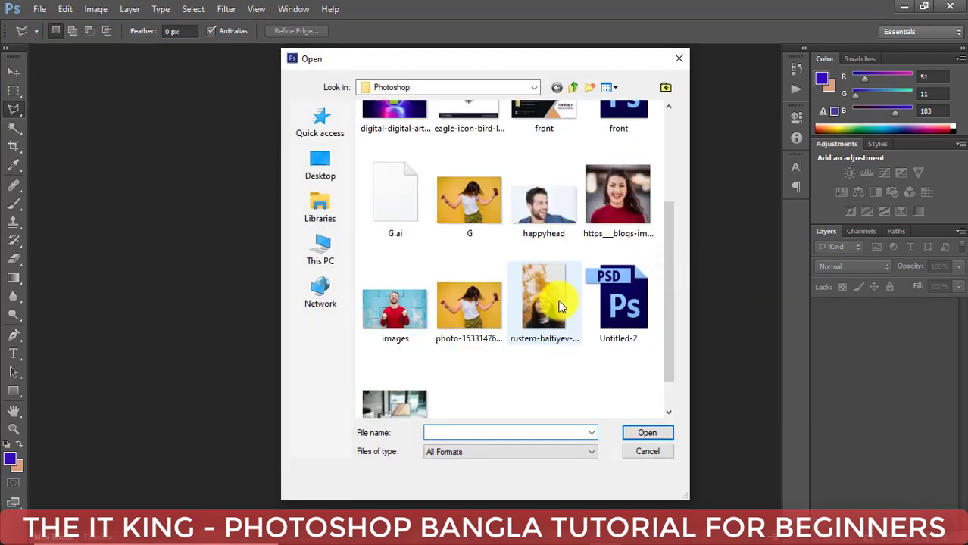
{"action": "left_click", "coordinate": [531, 299]}
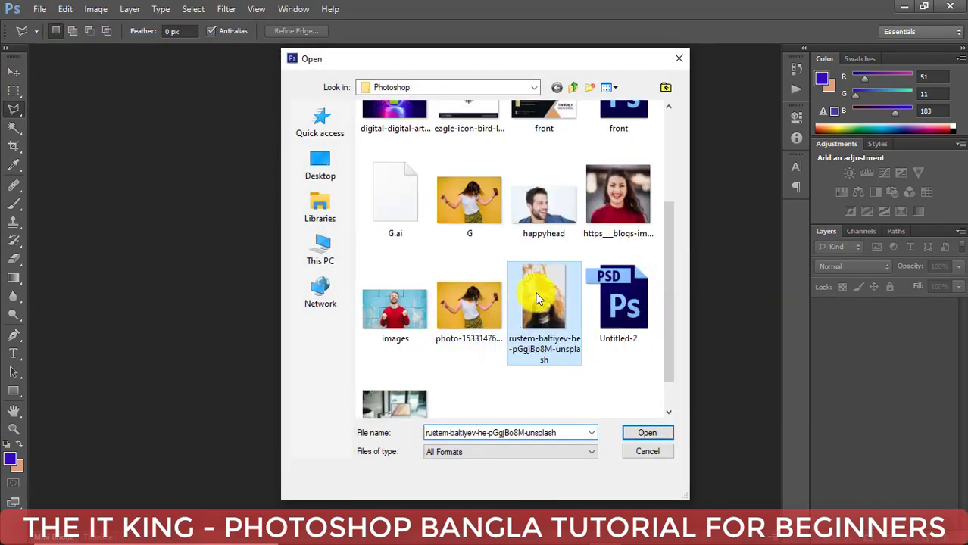
{"action": "left_click", "coordinate": [638, 433]}
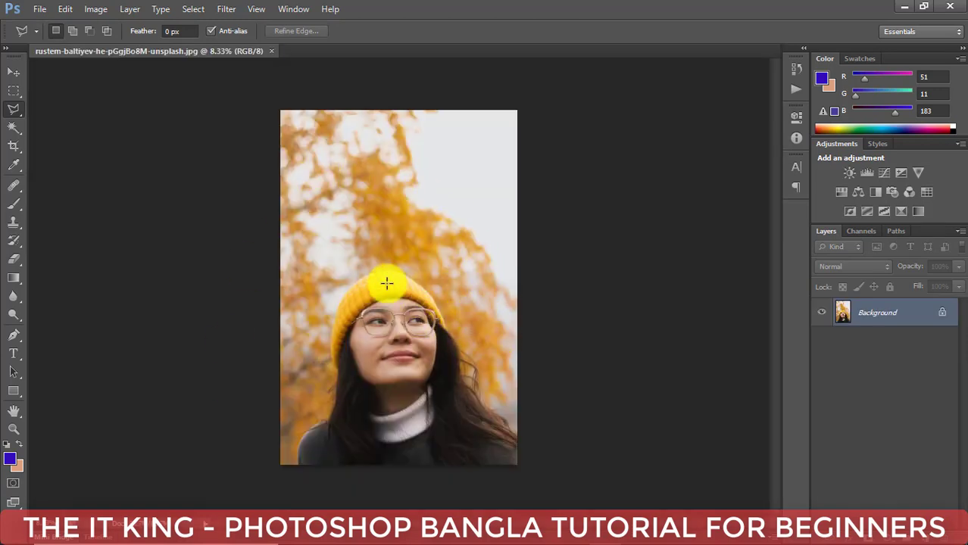
- With the Lasso Tool, draw a freehand outline around the woman's beanie, hair and shoulders
{"action": "right_click", "coordinate": [13, 108]}
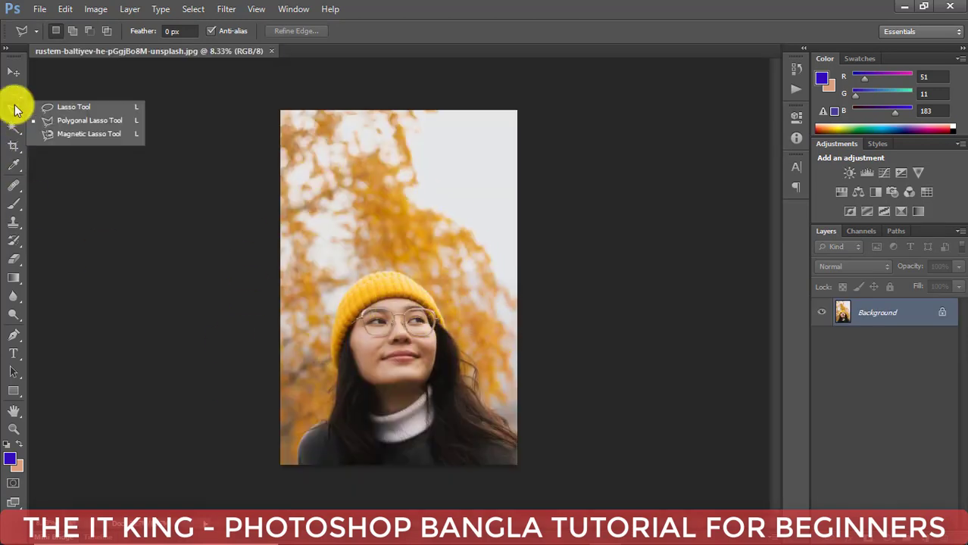
{"action": "left_click", "coordinate": [84, 107]}
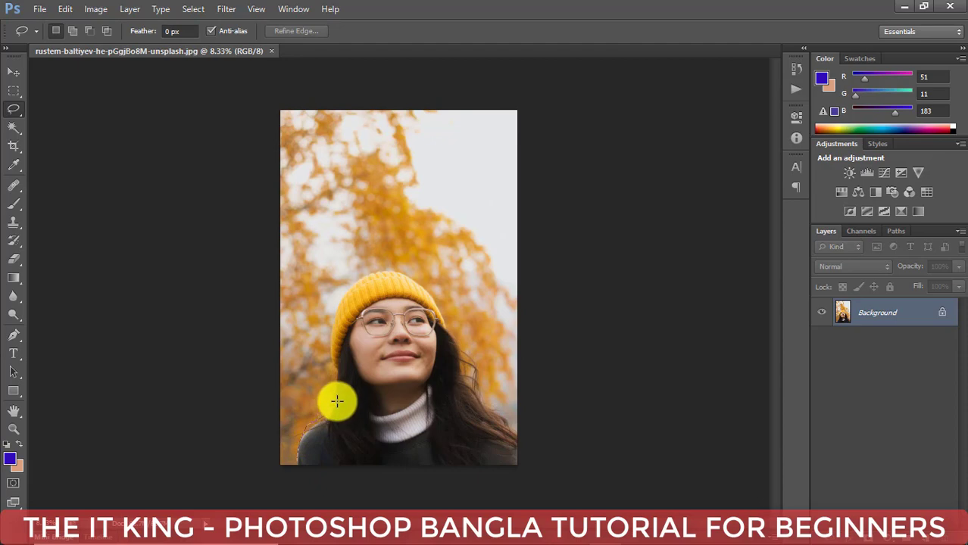
{"action": "mouse_move", "coordinate": [334, 395]}
{"action": "left_mouse_down"}
{"action": "mouse_move", "coordinate": [341, 303]}
{"action": "mouse_move", "coordinate": [370, 270]}
{"action": "mouse_move", "coordinate": [406, 271]}
{"action": "mouse_move", "coordinate": [436, 293]}
{"action": "mouse_move", "coordinate": [488, 402]}
{"action": "mouse_move", "coordinate": [516, 433]}
{"action": "mouse_move", "coordinate": [516, 456]}
{"action": "mouse_move", "coordinate": [456, 475]}
{"action": "mouse_move", "coordinate": [401, 475]}
{"action": "mouse_move", "coordinate": [301, 472]}
{"action": "mouse_move", "coordinate": [296, 458]}
{"action": "left_mouse_up"}
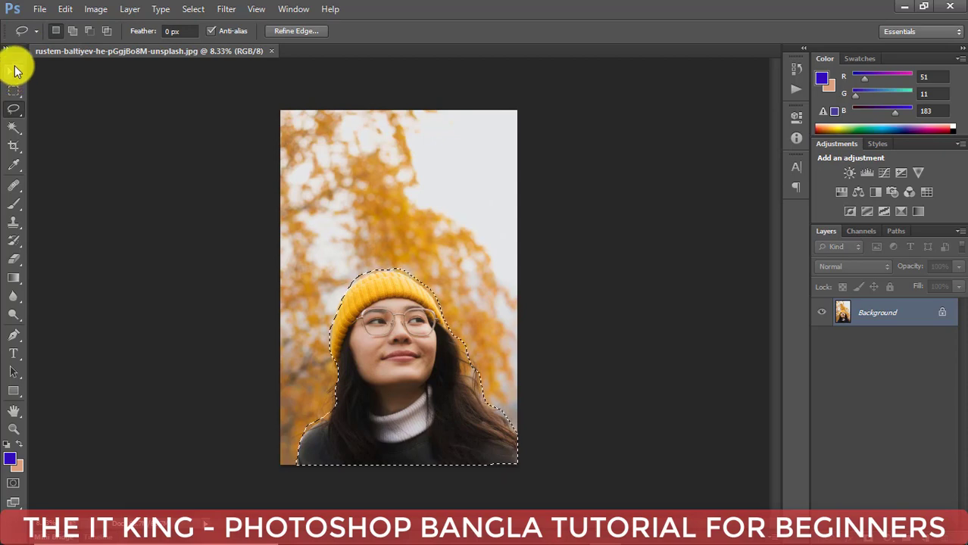
{"action": "left_click", "coordinate": [13, 72]}
- Test-move the selected woman with the Move tool, then choose the Polygonal Lasso Tool
{"action": "mouse_move", "coordinate": [375, 362]}
{"action": "left_mouse_down"}
{"action": "mouse_move", "coordinate": [356, 307]}
{"action": "mouse_move", "coordinate": [391, 380]}
{"action": "mouse_move", "coordinate": [454, 181]}
{"action": "mouse_move", "coordinate": [529, 297]}
{"action": "mouse_move", "coordinate": [411, 362]}
{"action": "mouse_move", "coordinate": [390, 387]}
{"action": "left_mouse_up"}
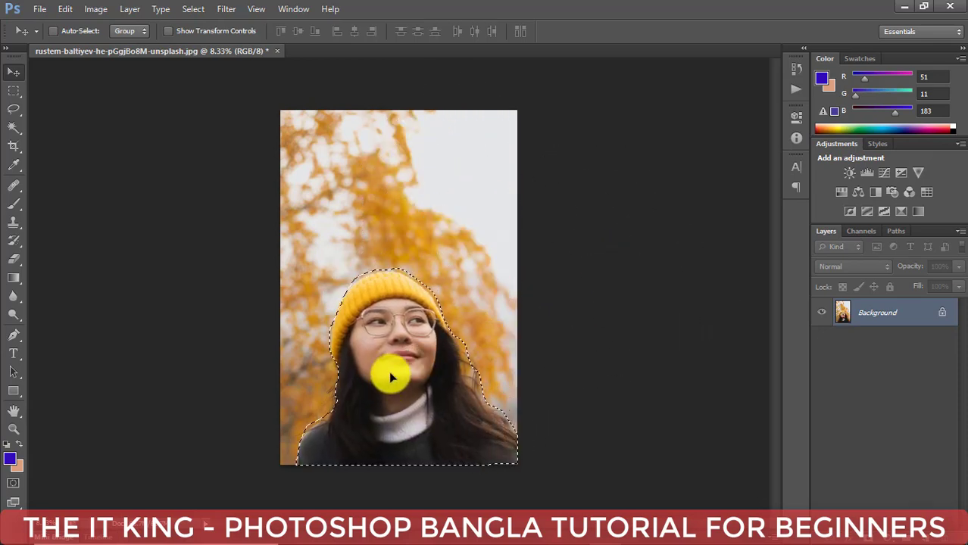
{"action": "left_click", "coordinate": [19, 107]}
{"action": "left_click", "coordinate": [84, 120]}
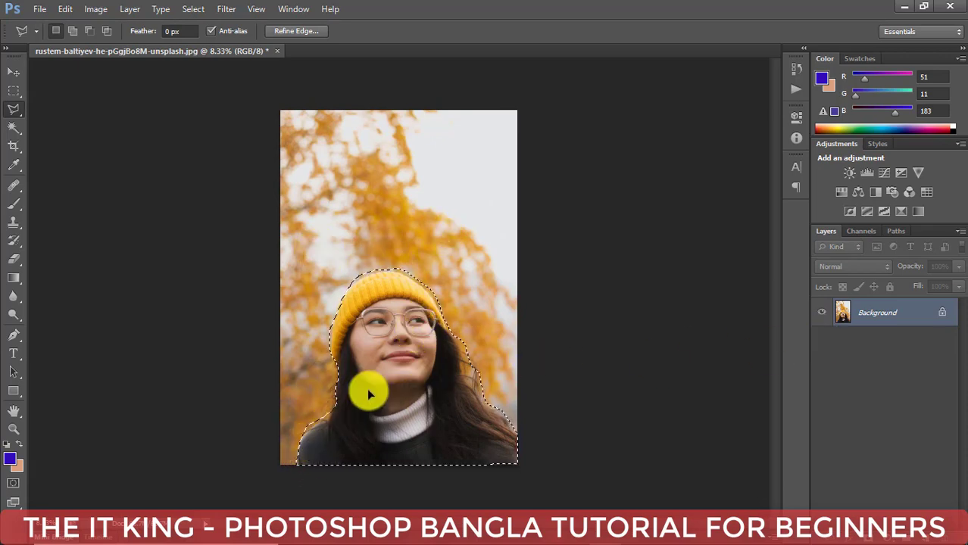
- Deselect, then click a straight-segment polygon around the woman's beanie, hair and shoulders
{"action": "left_click", "coordinate": [293, 454]}
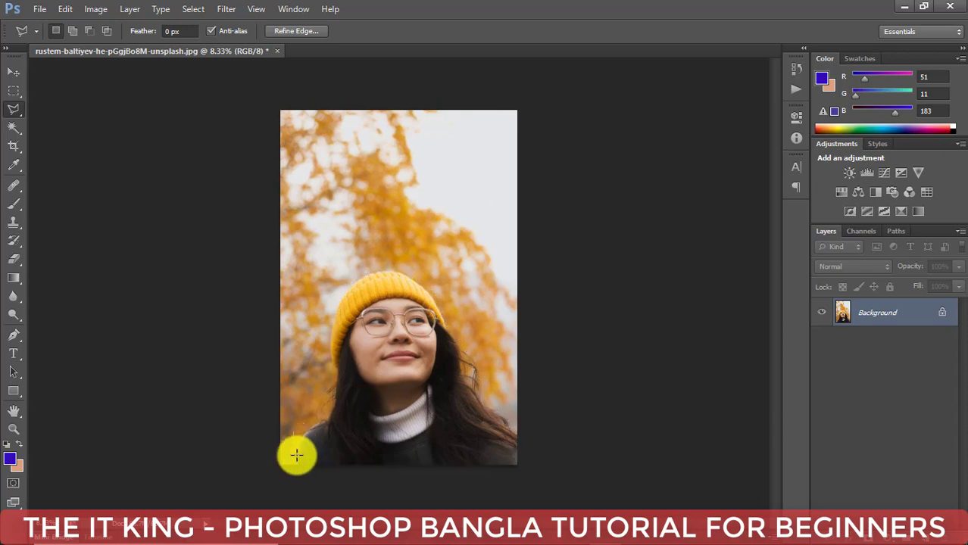
{"action": "left_click", "coordinate": [295, 436]}
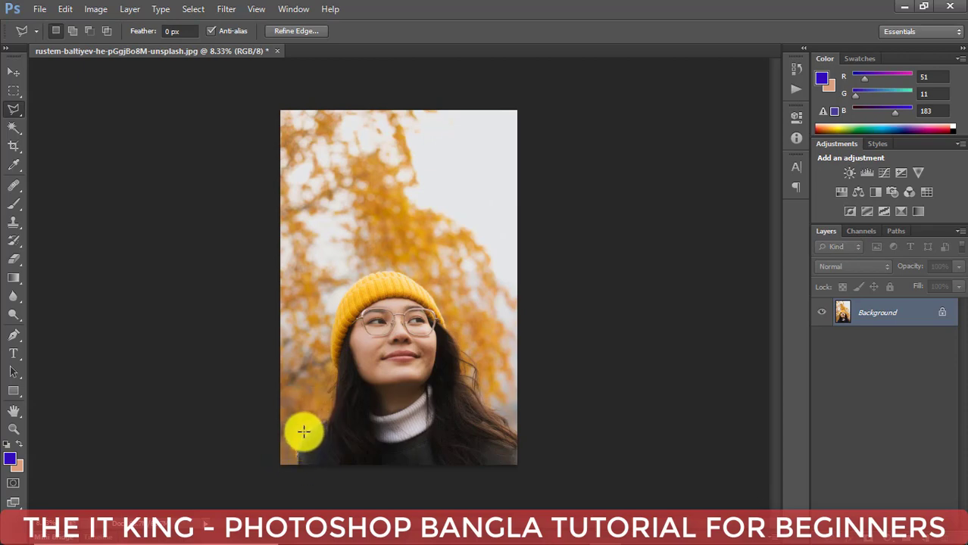
{"action": "left_click", "coordinate": [303, 432]}
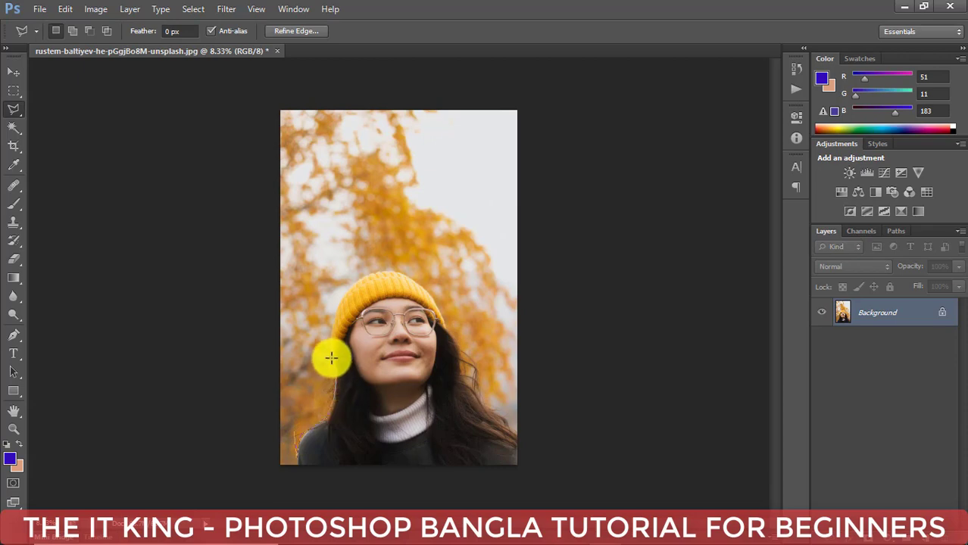
{"action": "mouse_move", "coordinate": [331, 358]}
{"action": "left_mouse_down"}
{"action": "mouse_move", "coordinate": [329, 316]}
{"action": "mouse_move", "coordinate": [345, 293]}
{"action": "left_mouse_up"}
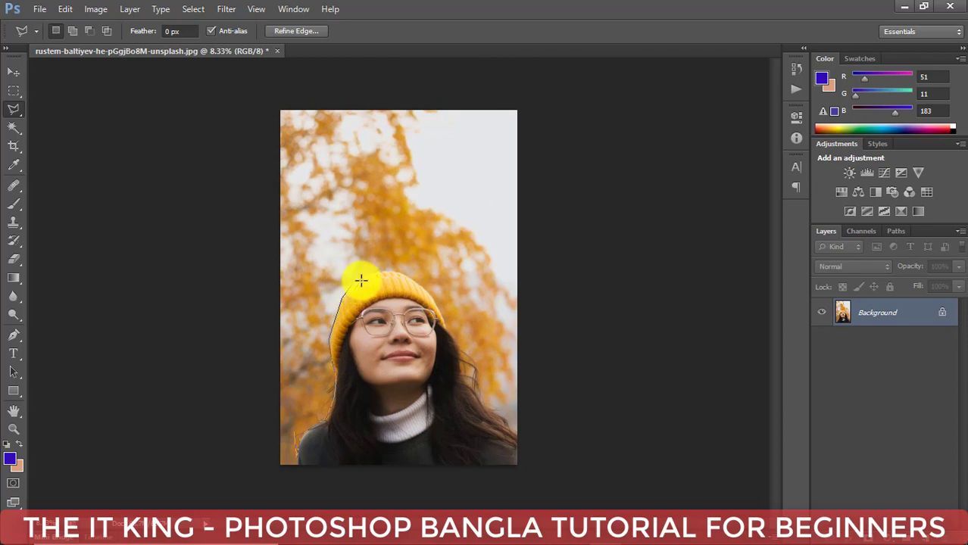
{"action": "mouse_move", "coordinate": [360, 281]}
{"action": "left_mouse_down"}
{"action": "mouse_move", "coordinate": [377, 270]}
{"action": "mouse_move", "coordinate": [406, 273]}
{"action": "mouse_move", "coordinate": [434, 298]}
{"action": "mouse_move", "coordinate": [466, 350]}
{"action": "mouse_move", "coordinate": [480, 404]}
{"action": "mouse_move", "coordinate": [501, 409]}
{"action": "mouse_move", "coordinate": [516, 434]}
{"action": "mouse_move", "coordinate": [515, 463]}
{"action": "mouse_move", "coordinate": [296, 468]}
{"action": "mouse_move", "coordinate": [292, 455]}
{"action": "mouse_move", "coordinate": [301, 458]}
{"action": "mouse_move", "coordinate": [307, 441]}
{"action": "mouse_move", "coordinate": [290, 428]}
{"action": "mouse_move", "coordinate": [304, 430]}
{"action": "left_mouse_up"}
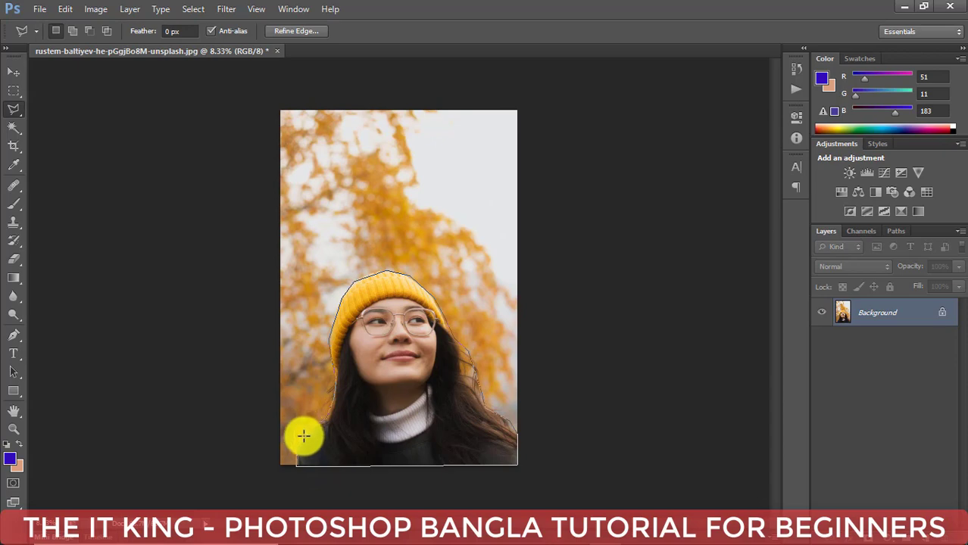
{"action": "left_click_drag", "start_coordinate": [303, 436], "coordinate": [300, 439]}
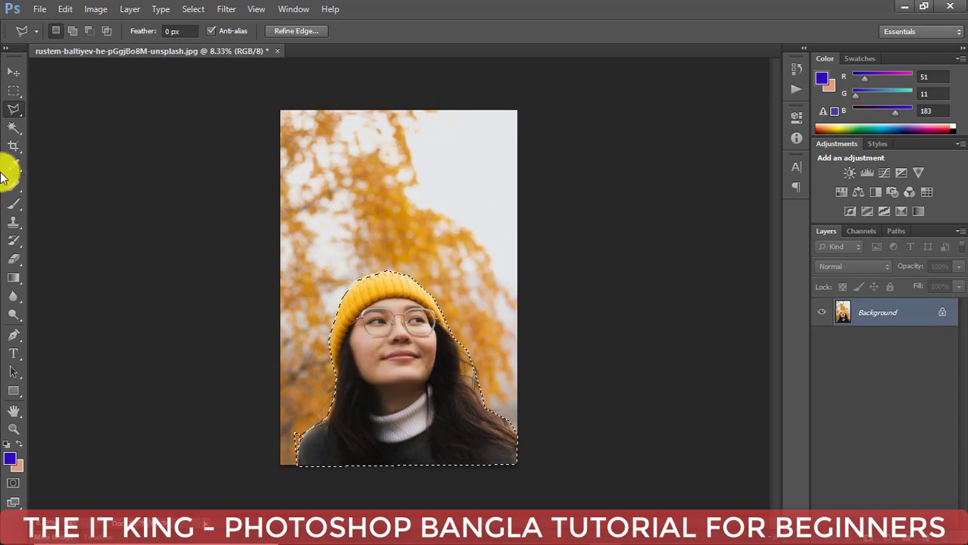
{"action": "right_click", "coordinate": [14, 109]}
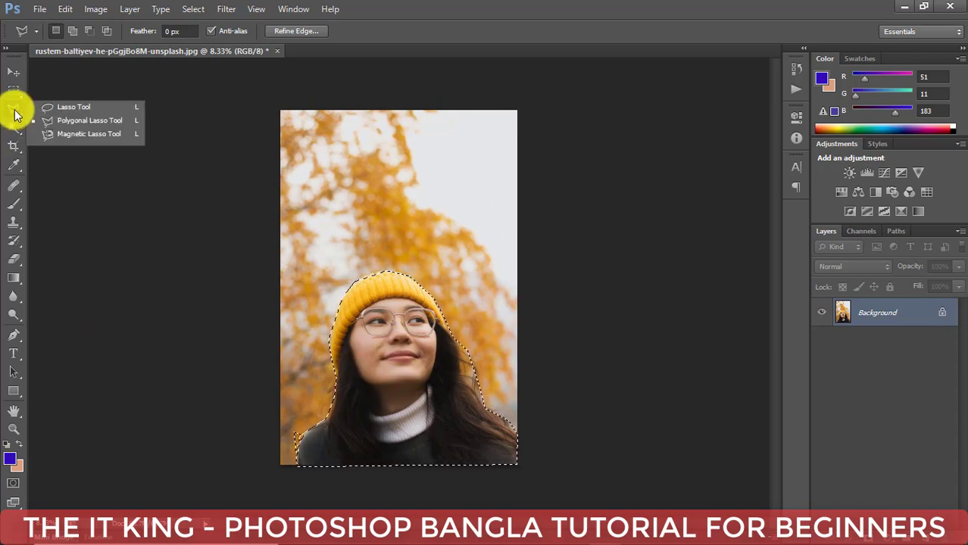
- Choose the Magnetic Lasso Tool and start an edge-snapping outline at the woman's bottom-left
{"action": "left_click", "coordinate": [102, 134]}
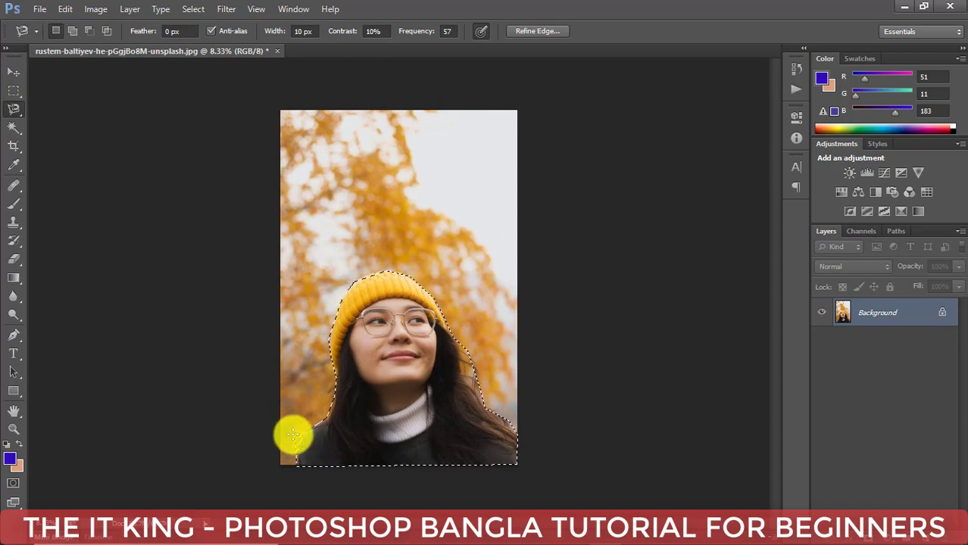
{"action": "left_click", "coordinate": [296, 462]}
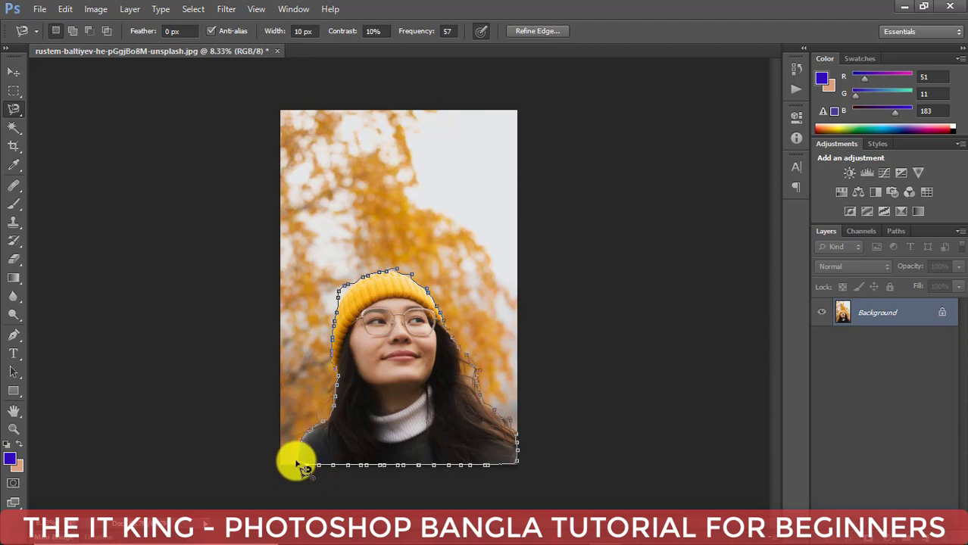
- Close the magnetic outline into a selection, then move the woman up and back into place
{"action": "double_click", "coordinate": [298, 462]}
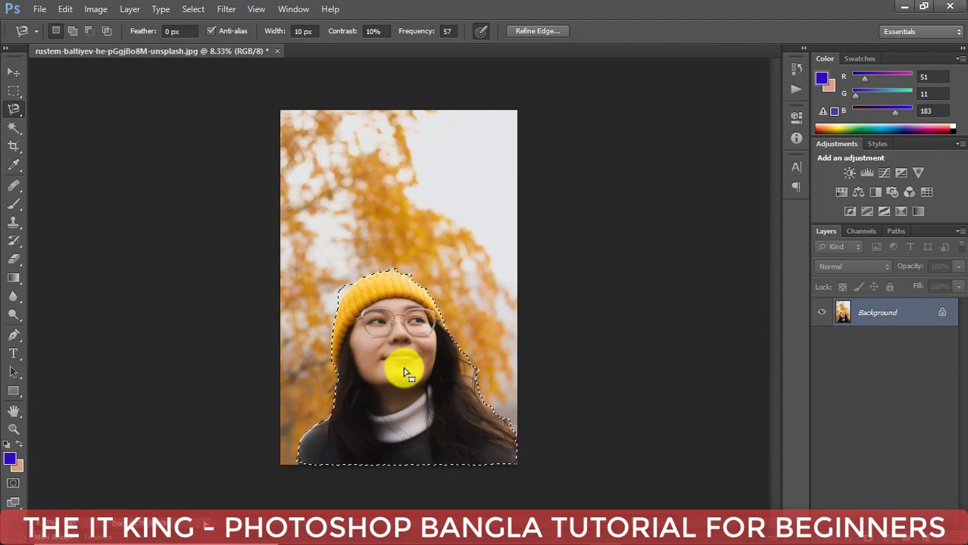
{"action": "left_click_drag", "start_coordinate": [405, 373], "coordinate": [401, 370]}
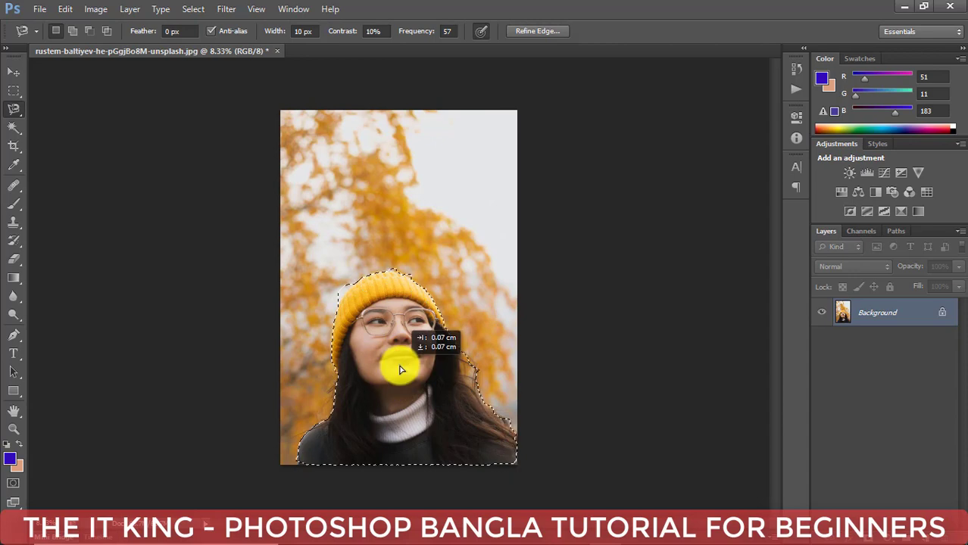
{"action": "left_click", "coordinate": [13, 71]}
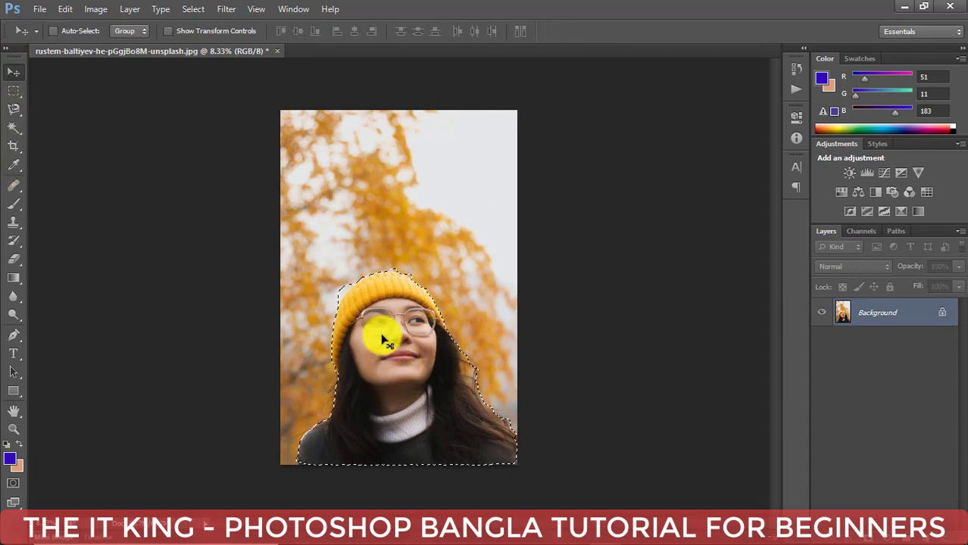
{"action": "left_click_drag", "start_coordinate": [382, 341], "coordinate": [419, 205]}
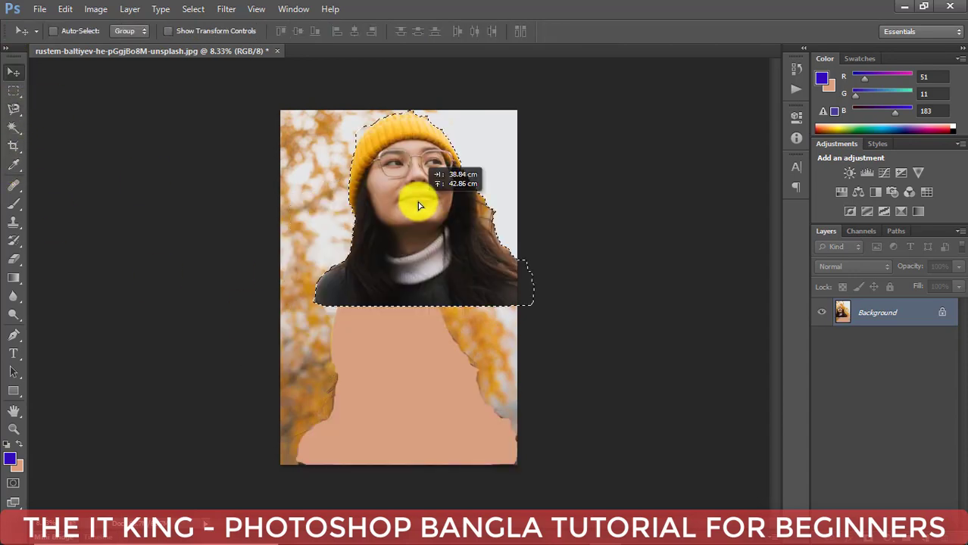
{"action": "left_click_drag", "start_coordinate": [419, 205], "coordinate": [402, 375]}
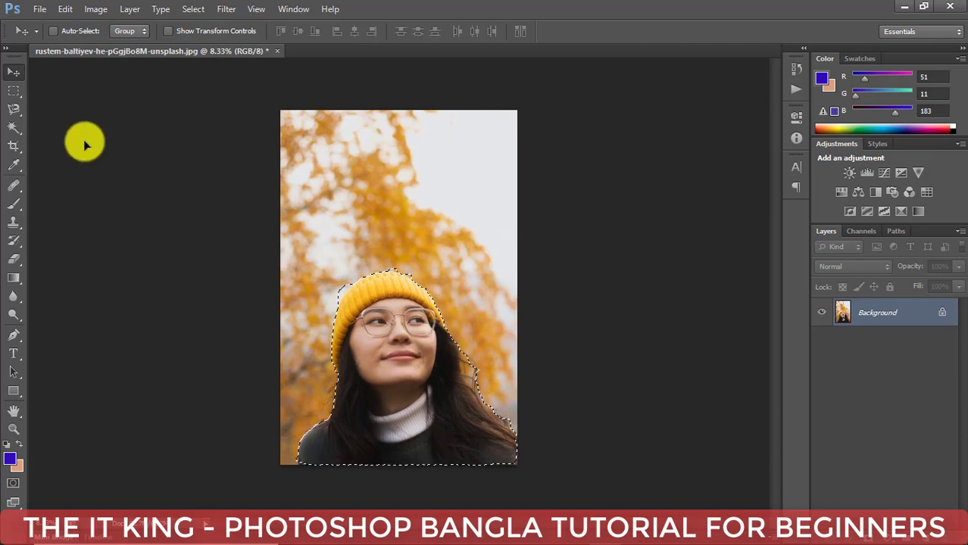
{"action": "left_click", "coordinate": [17, 110]}
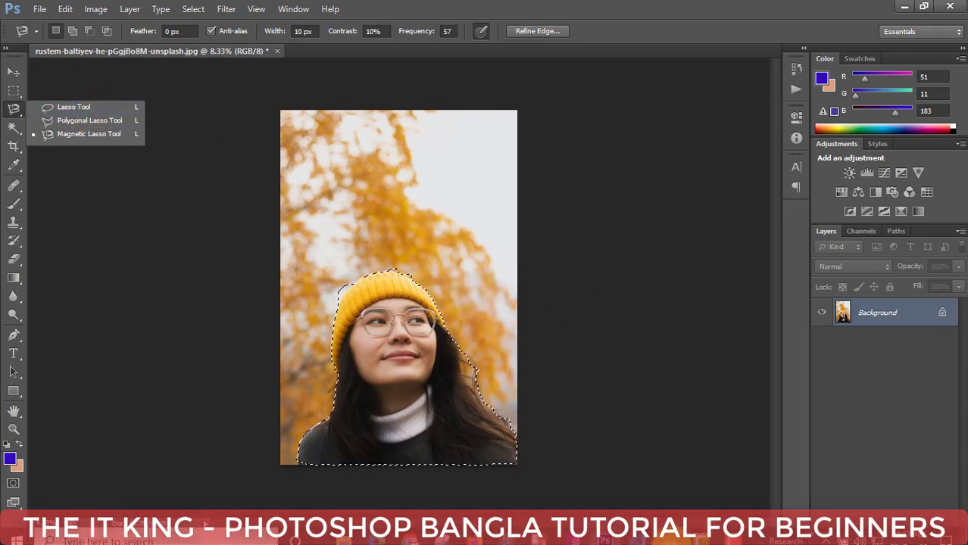
- Restore the Chrome window with The IT King YouTube channel page
{"action": "left_click", "coordinate": [667, 454]}
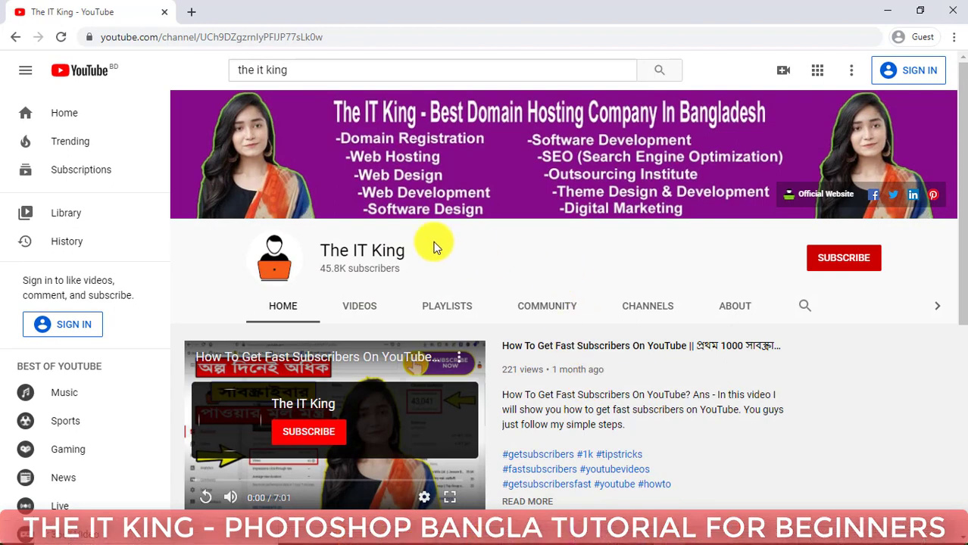